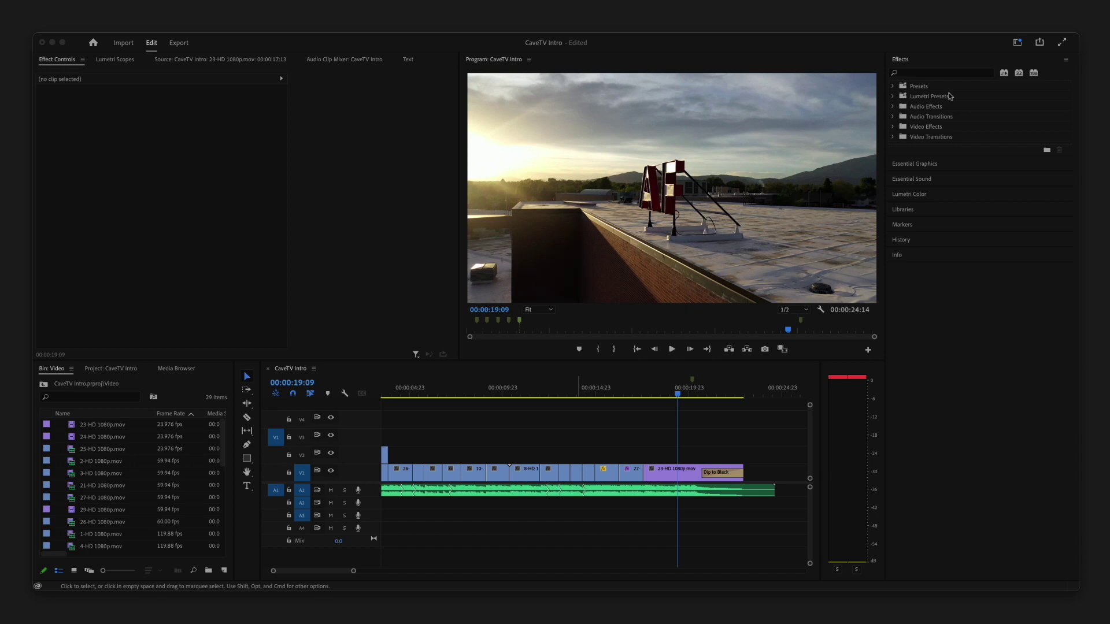
- Switch Premiere Pro to the Captions and Graphics workspace layout
{"action": "left_click", "coordinate": [1017, 44]}
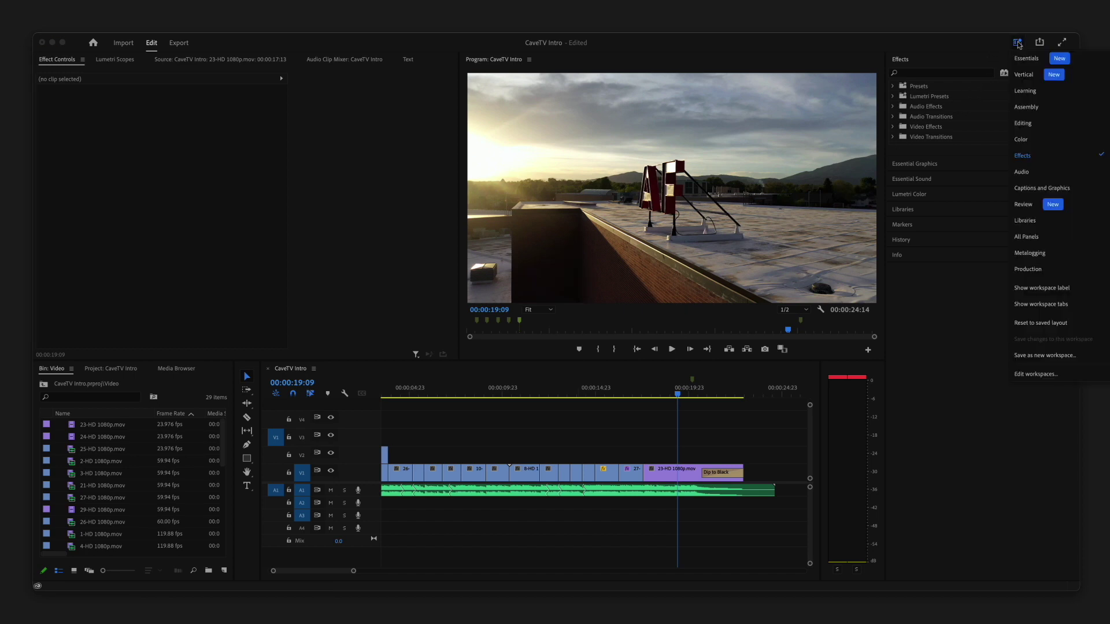
{"action": "left_click", "coordinate": [1028, 194]}
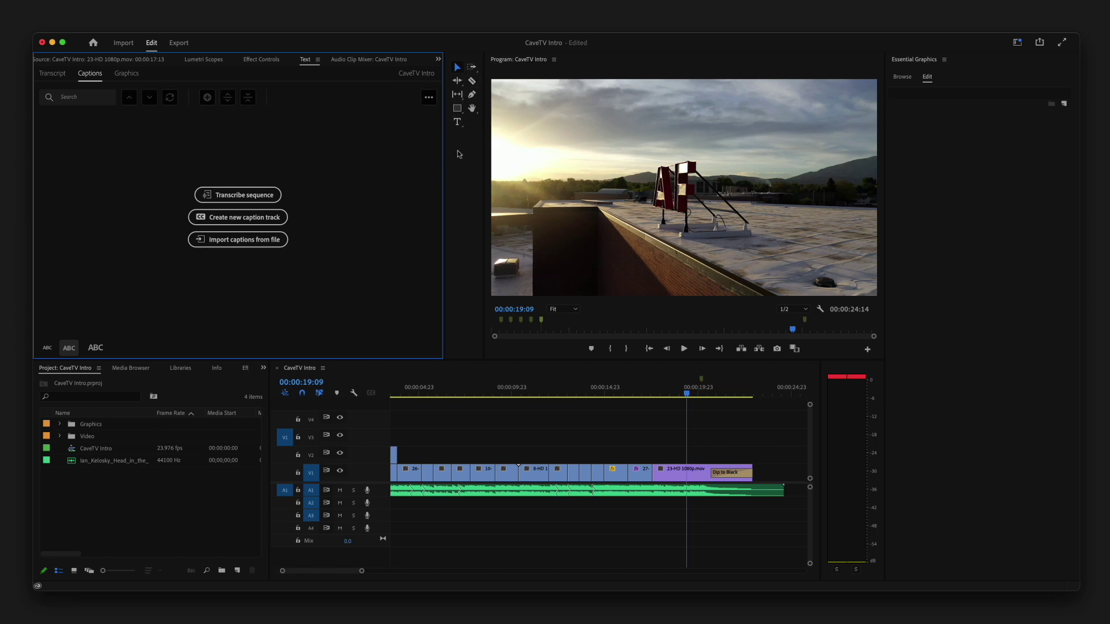
- Add a 'THIS IS A TITLE' text layer over the rooftop shot and preview it
{"action": "left_click", "coordinate": [457, 122]}
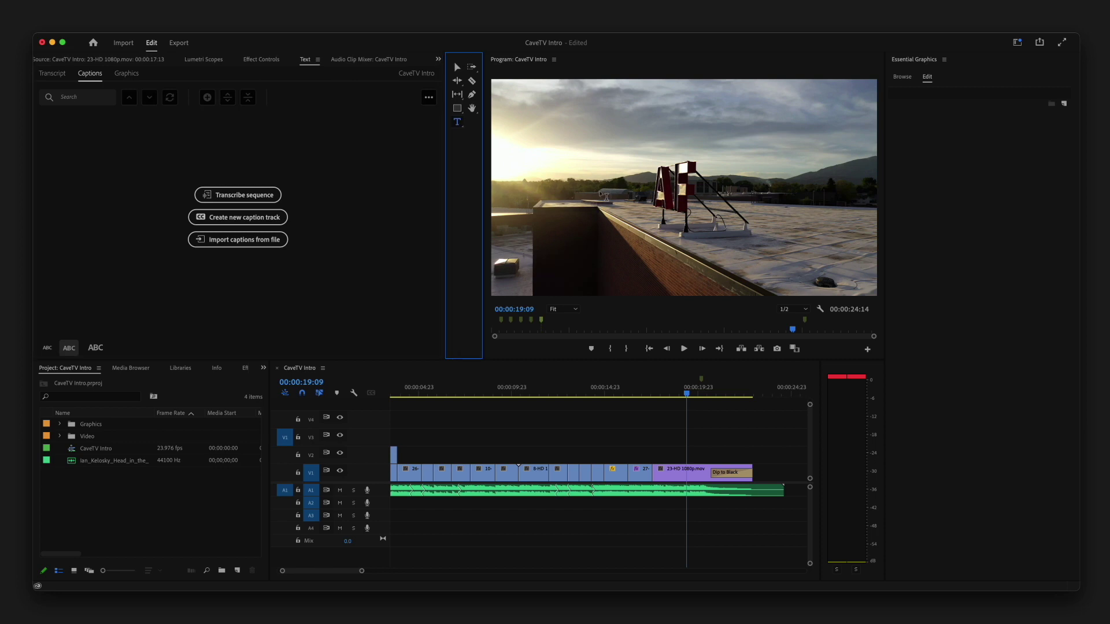
{"action": "left_click", "coordinate": [606, 195]}
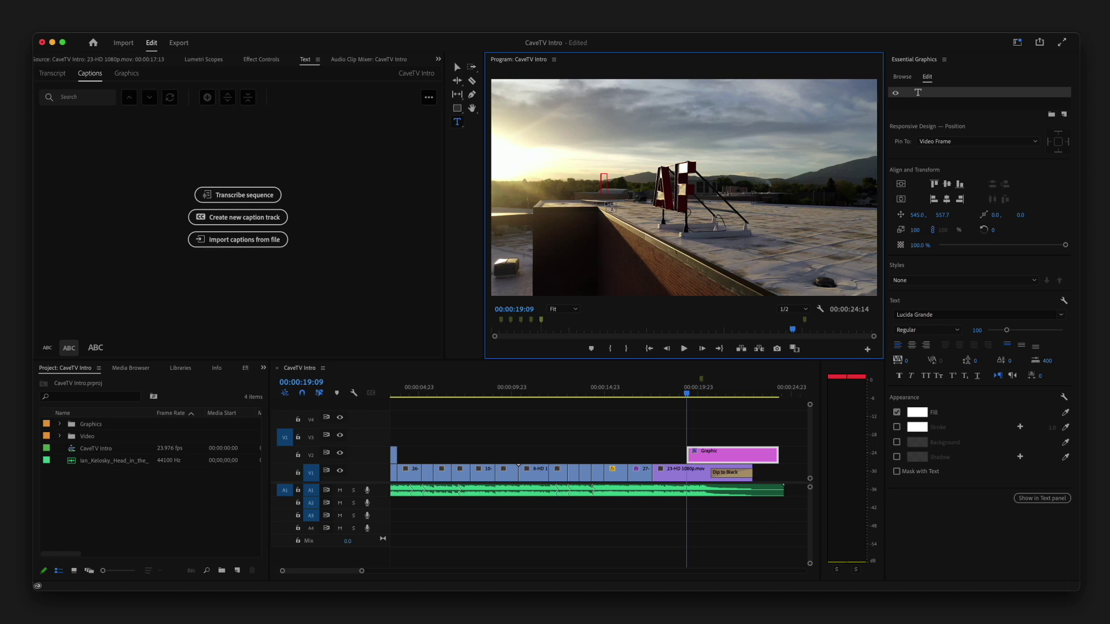
{"action": "type", "text": "THIS IS A TITLE"}
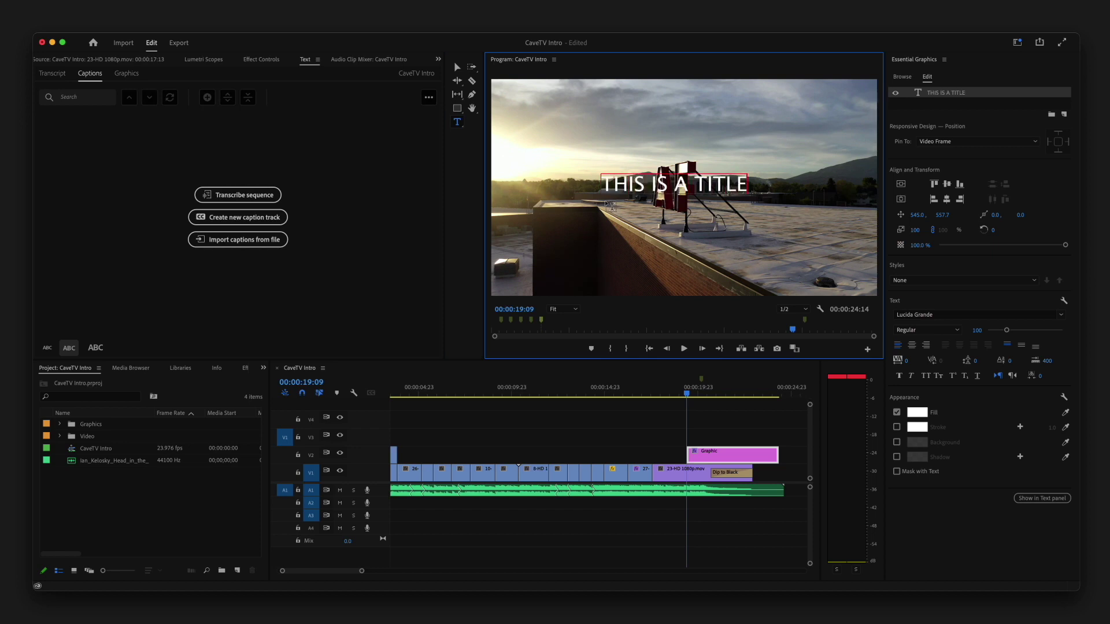
{"action": "key", "text": "Escape"}
{"action": "key", "text": "Right"}
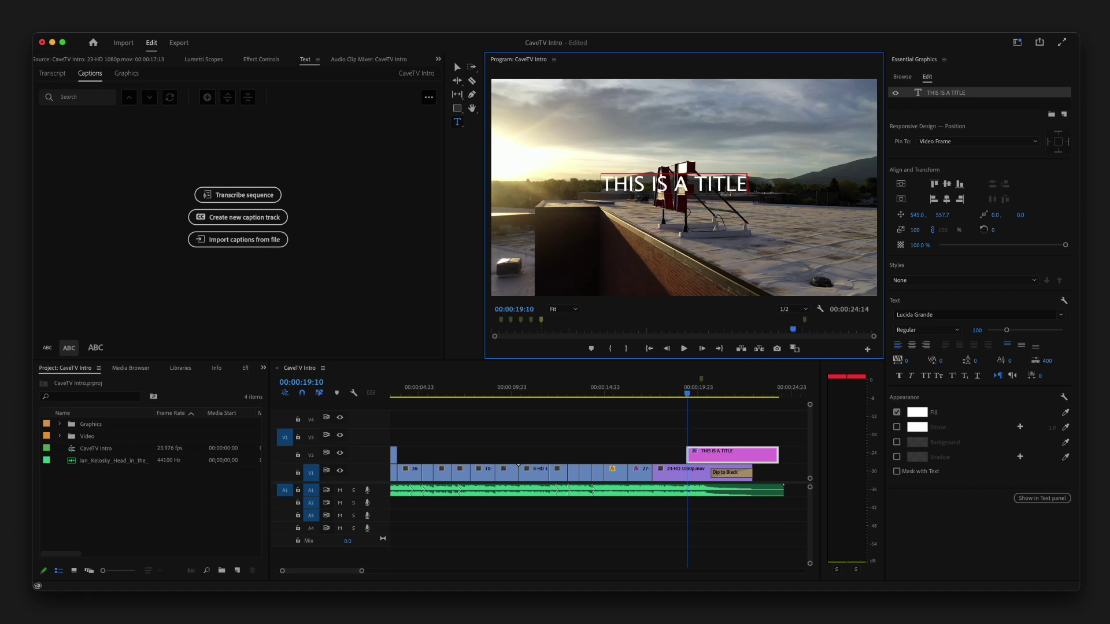
{"action": "key", "text": "space"}
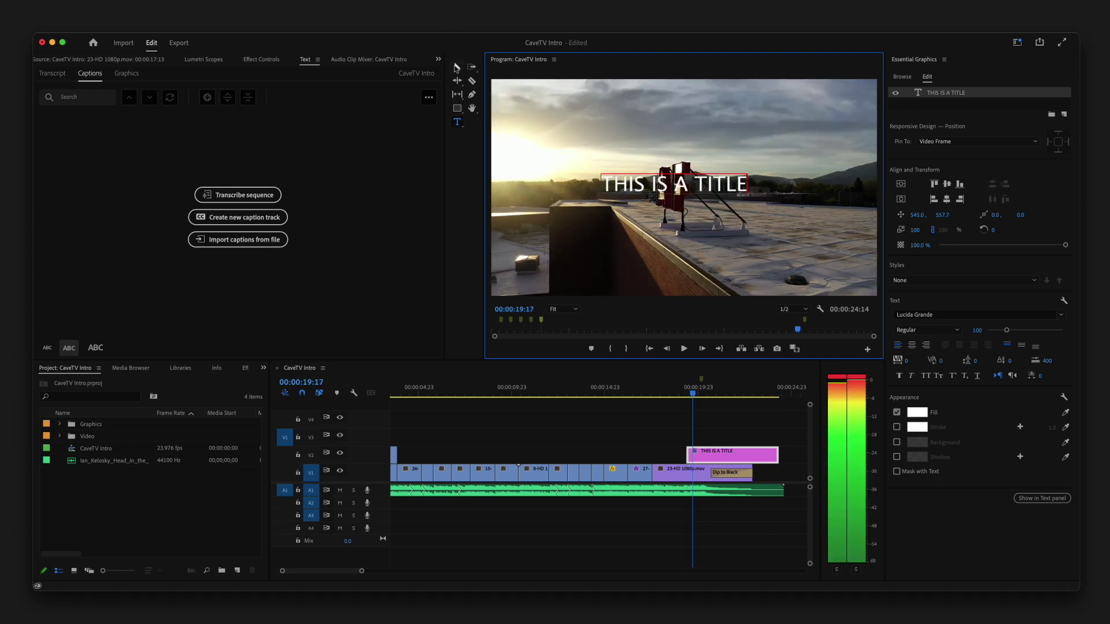
- Nudge the title lower and right, then centre it vertically in the frame
{"action": "left_click", "coordinate": [457, 67]}
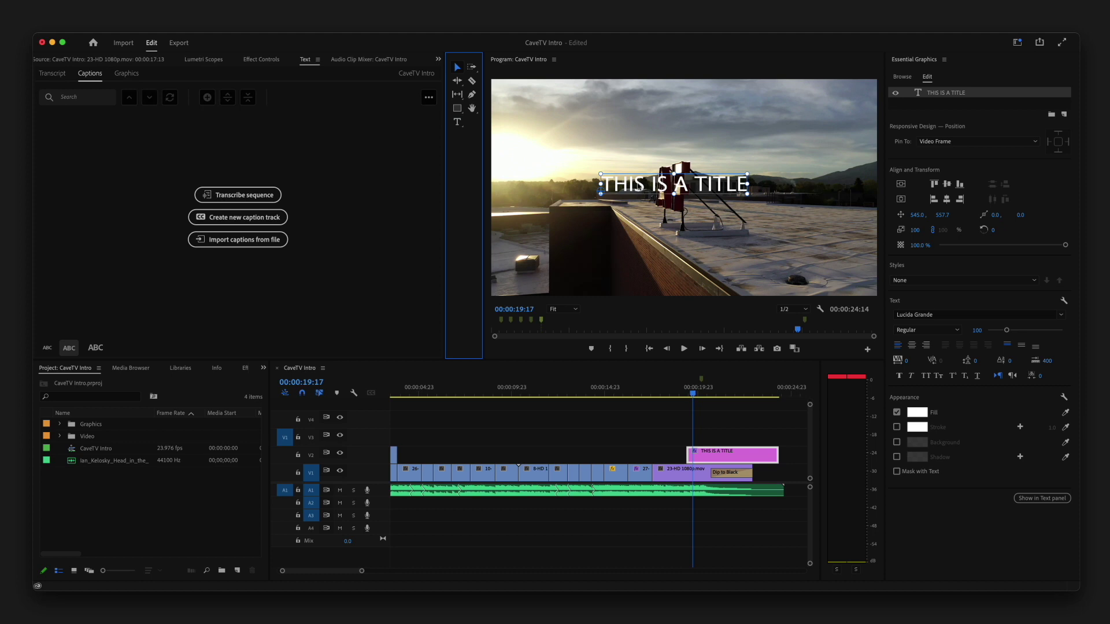
{"action": "mouse_move", "coordinate": [645, 185]}
{"action": "left_mouse_down"}
{"action": "mouse_move", "coordinate": [681, 212]}
{"action": "mouse_move", "coordinate": [626, 169]}
{"action": "mouse_move", "coordinate": [681, 187]}
{"action": "mouse_move", "coordinate": [649, 195]}
{"action": "left_mouse_up"}
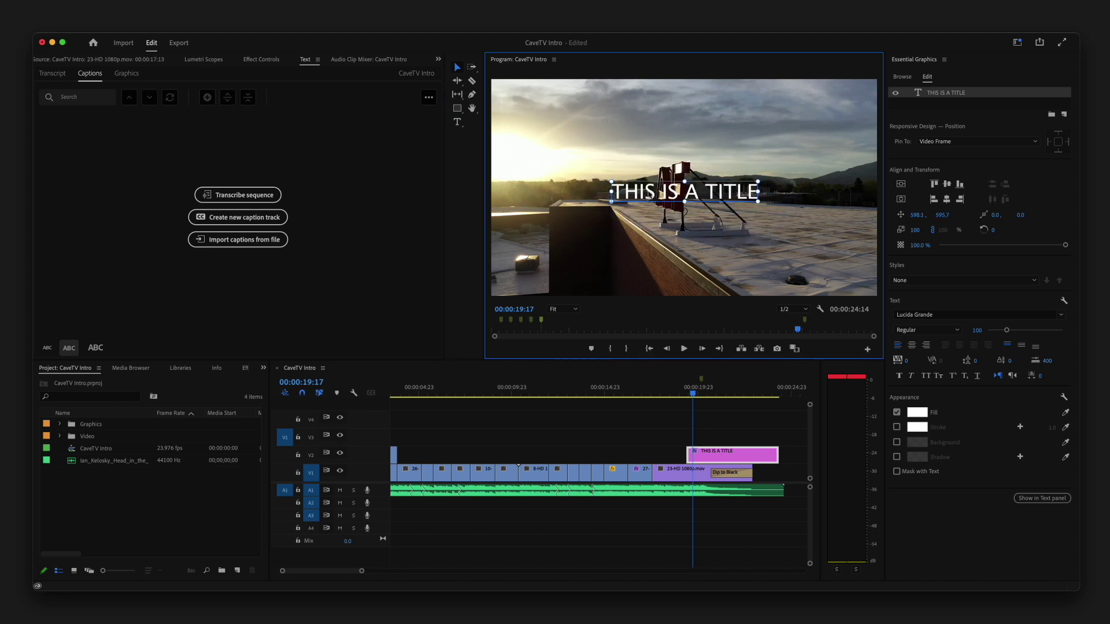
{"action": "left_click", "coordinate": [900, 185]}
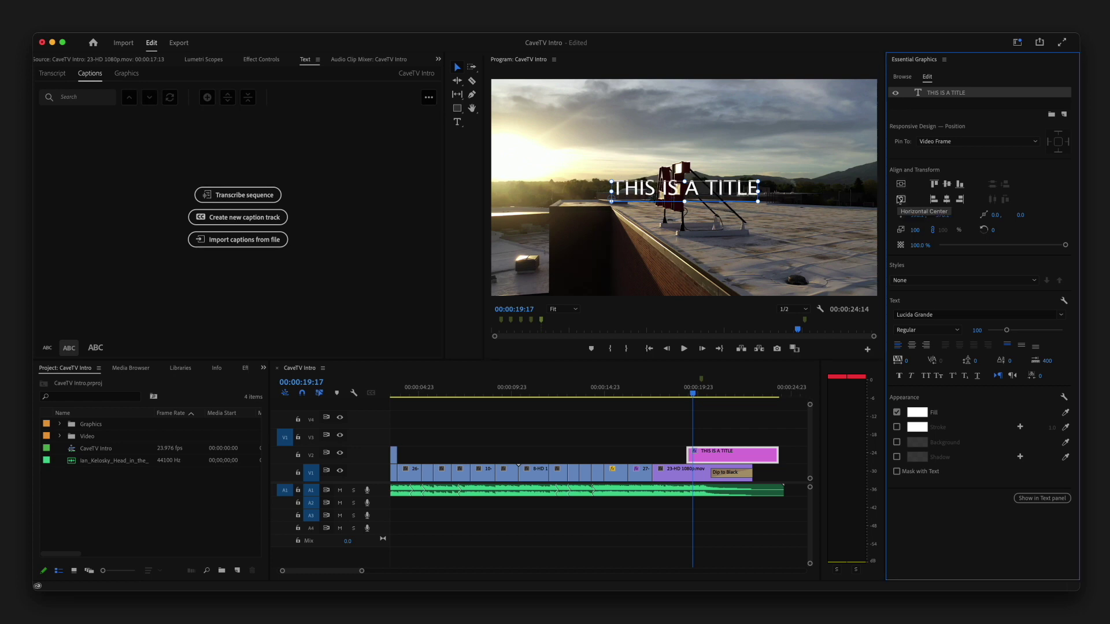
- Set the title to Bison Bold Italic, size 180, centre-aligned, and centre it horizontally
{"action": "left_click", "coordinate": [900, 199]}
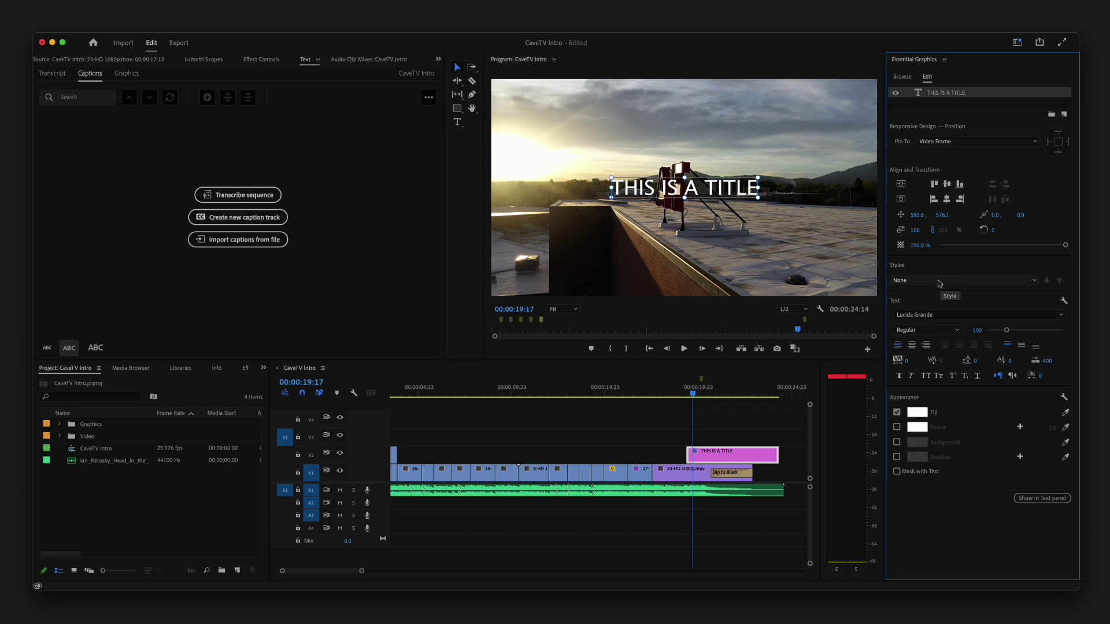
{"action": "left_click", "coordinate": [932, 315]}
{"action": "type", "text": "Bison"}
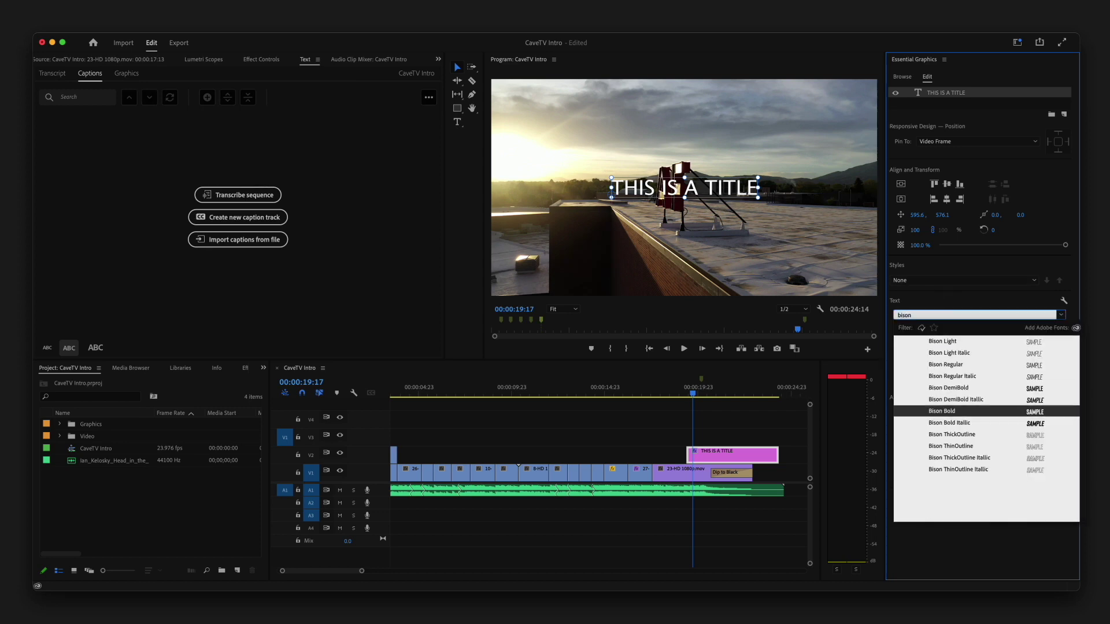
{"action": "key", "text": "Return"}
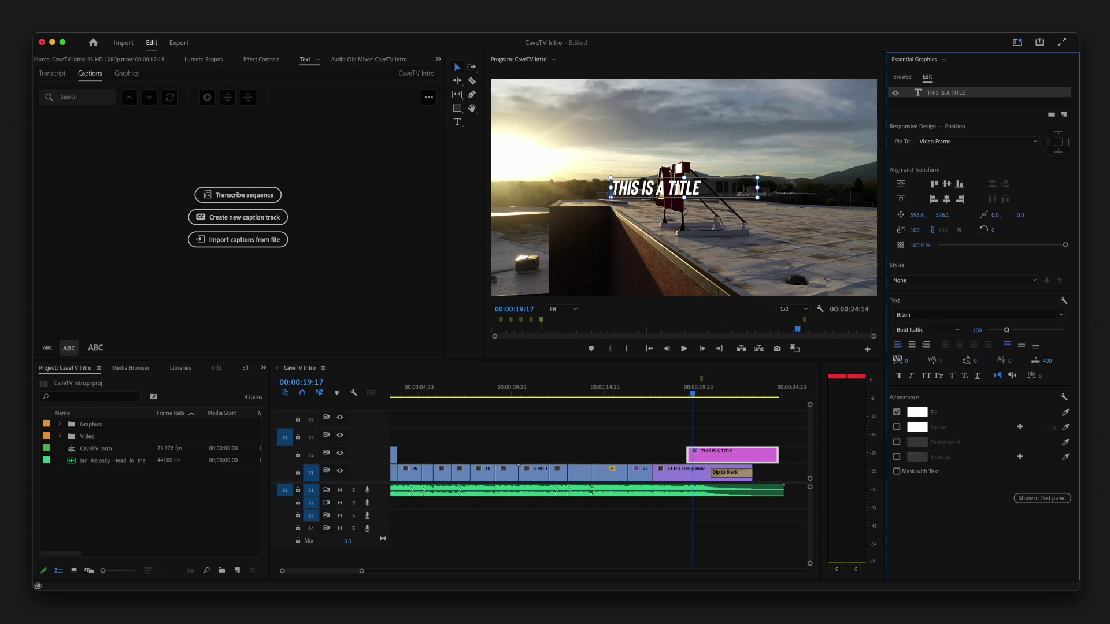
{"action": "left_click_drag", "start_coordinate": [1007, 330], "coordinate": [1022, 331]}
{"action": "left_click", "coordinate": [912, 346]}
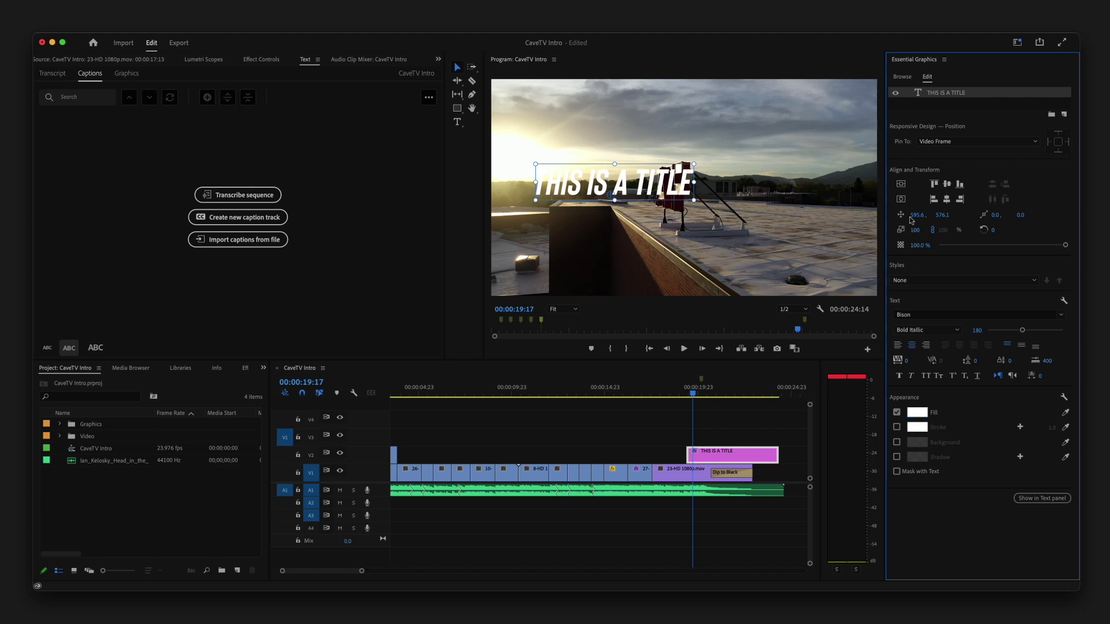
{"action": "left_click", "coordinate": [901, 199]}
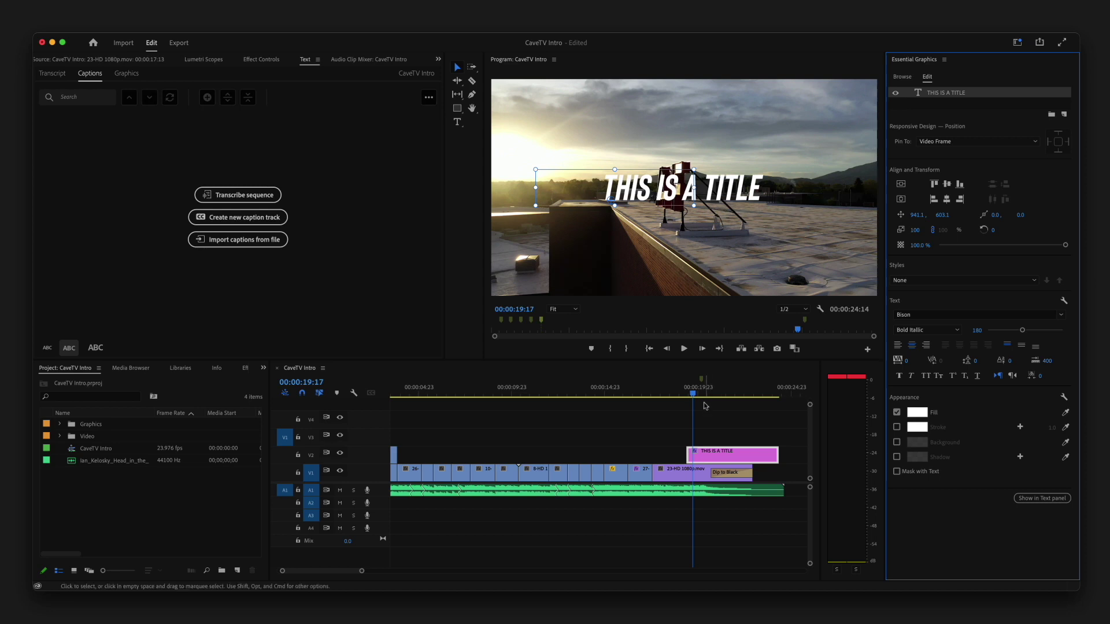
- Move the V2 title clip to start near 00:00:24:00, after the Dip to Black
{"action": "scroll", "coordinate": [706, 407], "scroll_direction": "right", "scroll_amount": 5}
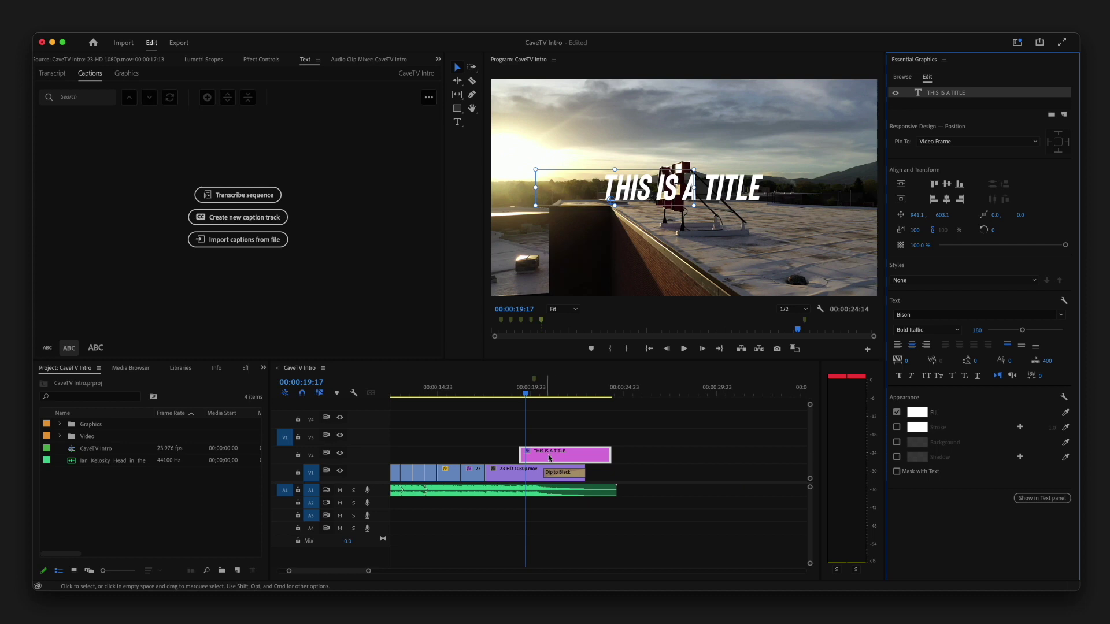
{"action": "left_click_drag", "start_coordinate": [545, 455], "coordinate": [528, 455]}
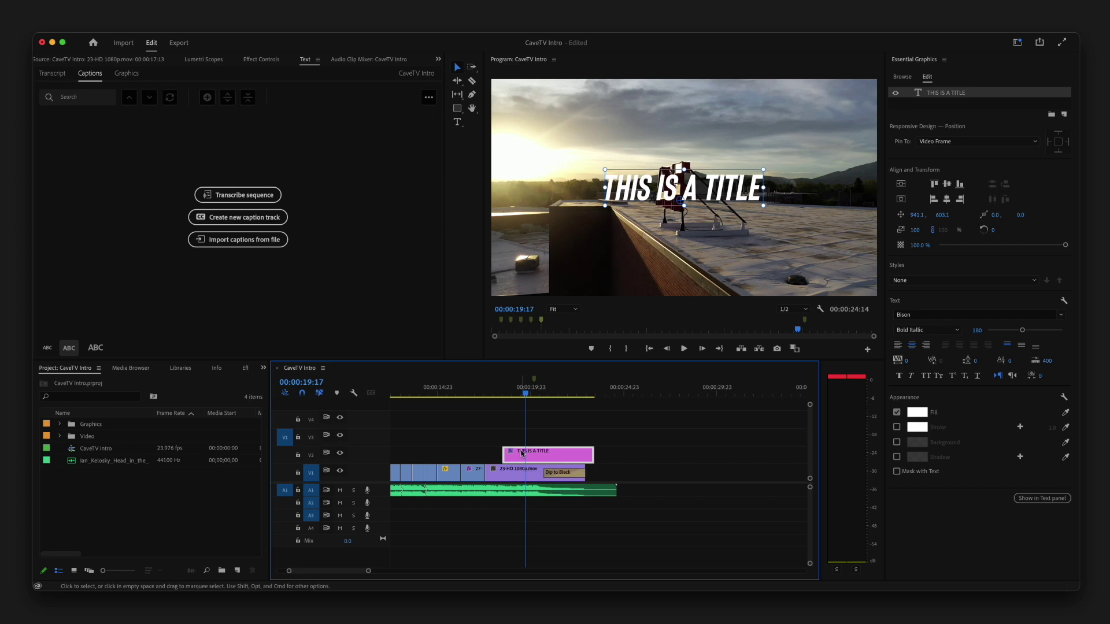
{"action": "left_click_drag", "start_coordinate": [527, 455], "coordinate": [608, 454]}
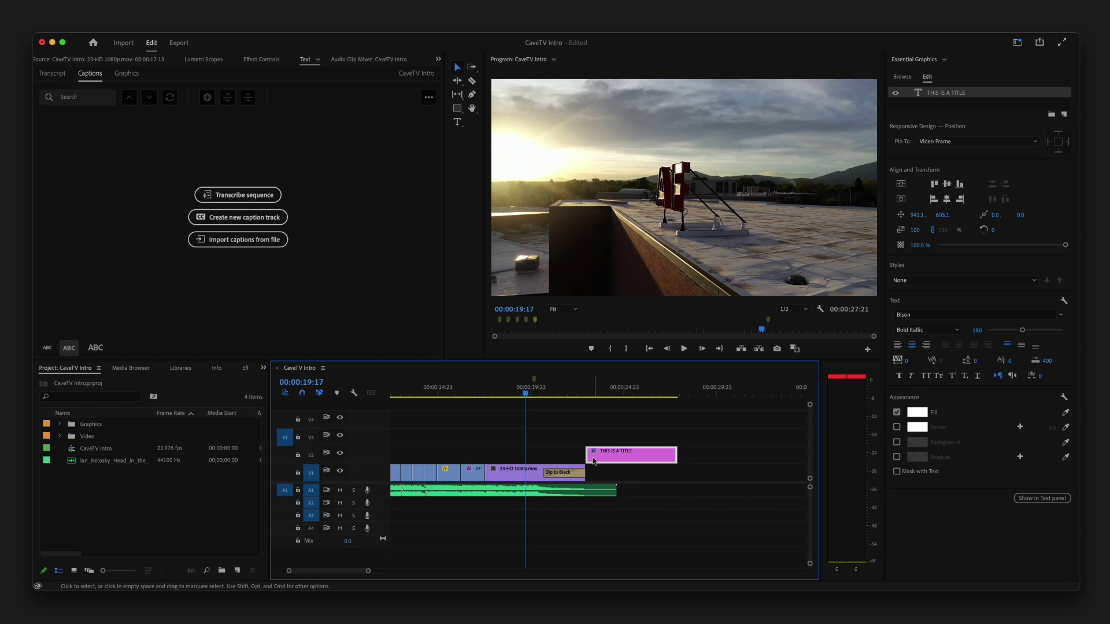
{"action": "left_click", "coordinate": [608, 391]}
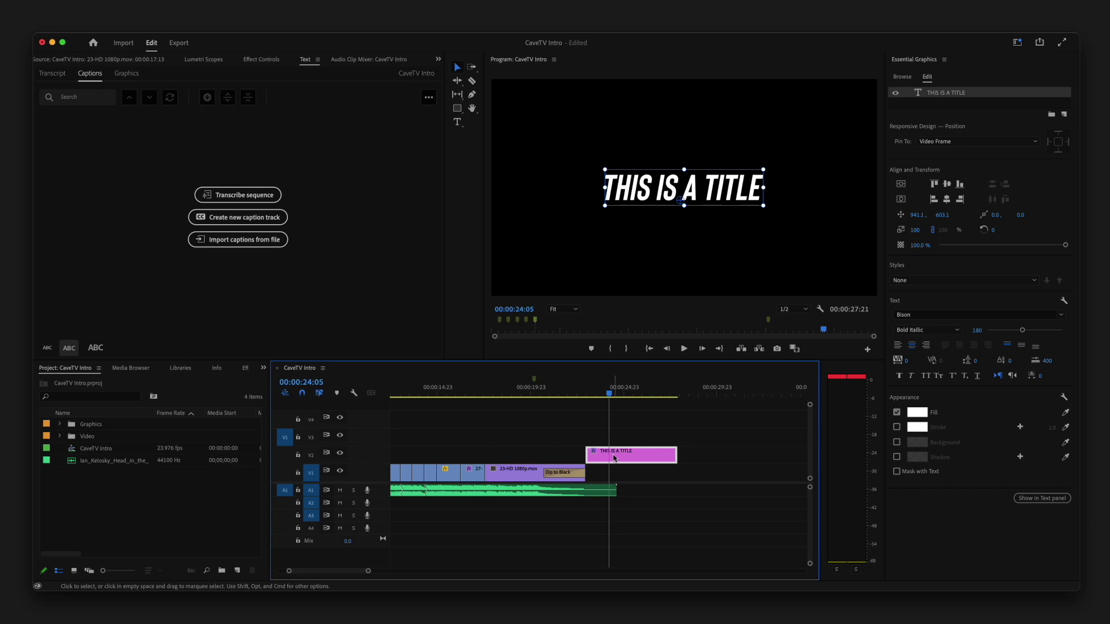
- Draw a full-frame rectangle and fill it with dark red A50F0F
{"action": "left_click", "coordinate": [457, 109]}
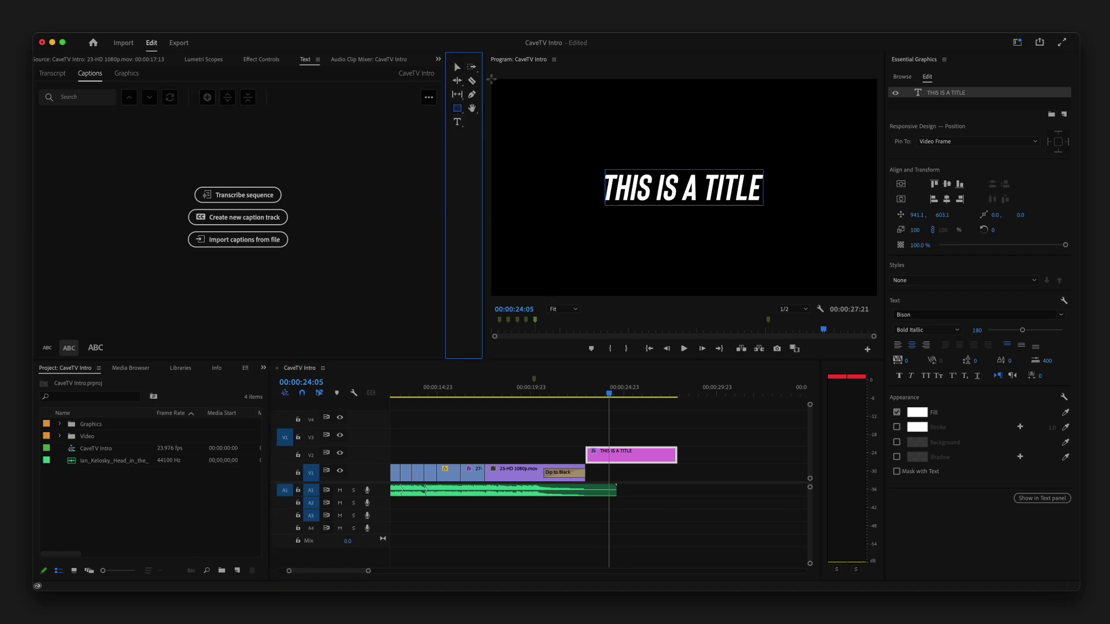
{"action": "left_click_drag", "start_coordinate": [488, 76], "coordinate": [878, 297]}
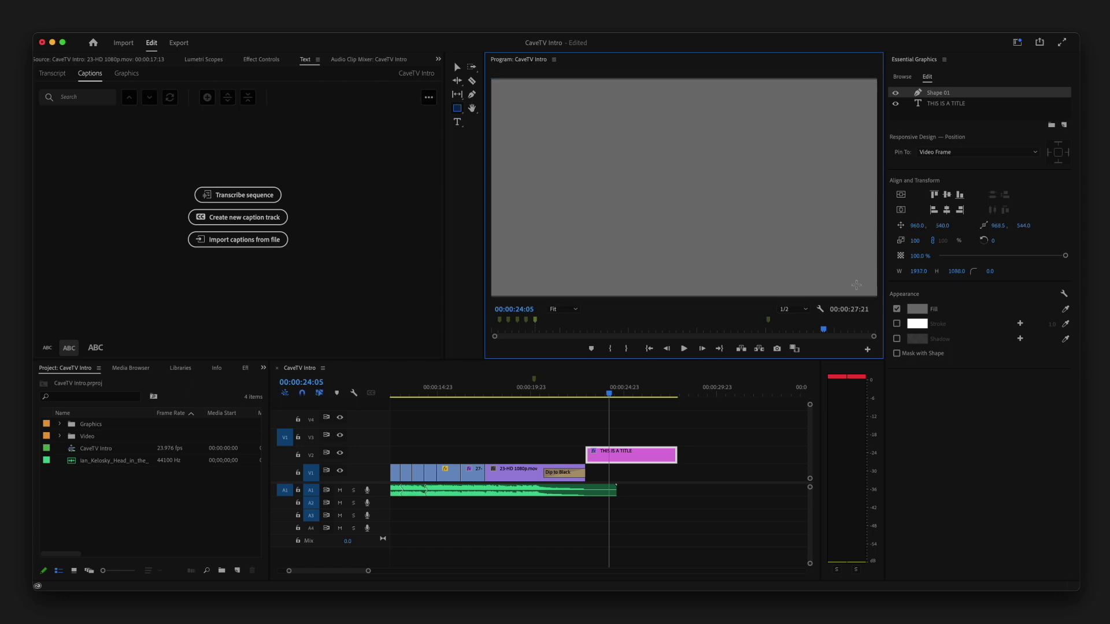
{"action": "left_click", "coordinate": [914, 312]}
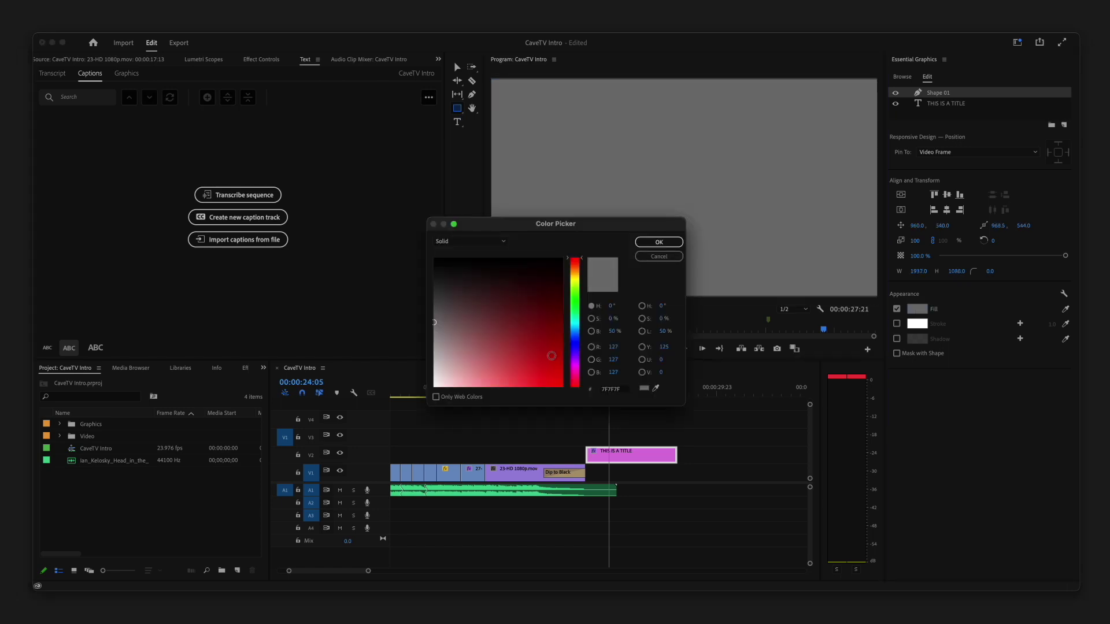
{"action": "left_click", "coordinate": [552, 342]}
{"action": "left_click", "coordinate": [659, 242]}
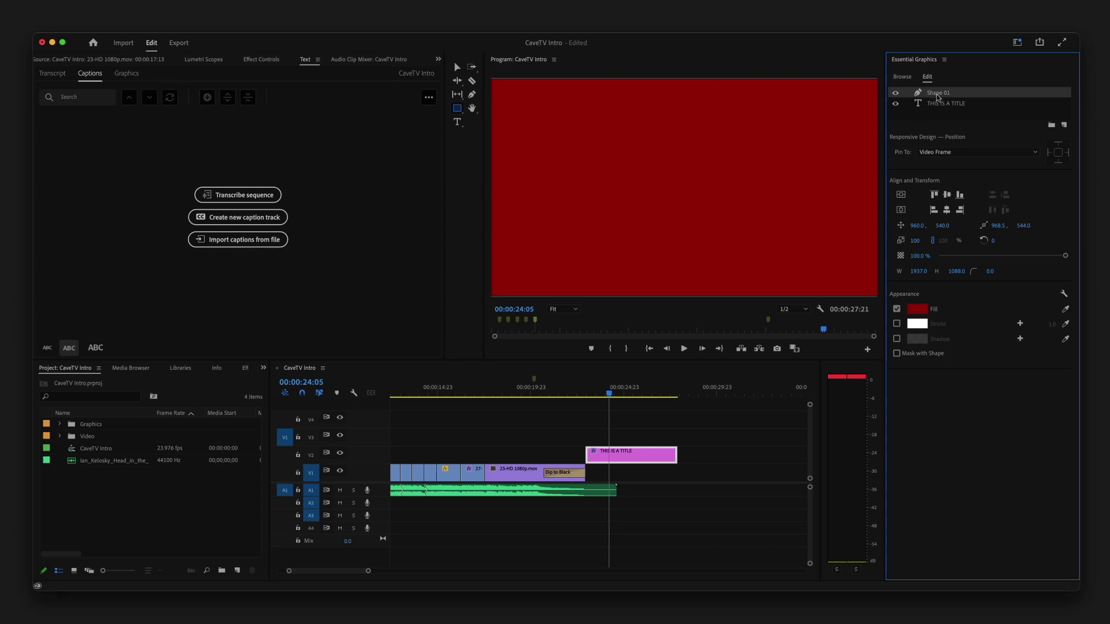
- Move the shape layer beneath the title text and return the playhead to 00:00:23:23
{"action": "left_click_drag", "start_coordinate": [937, 96], "coordinate": [933, 108]}
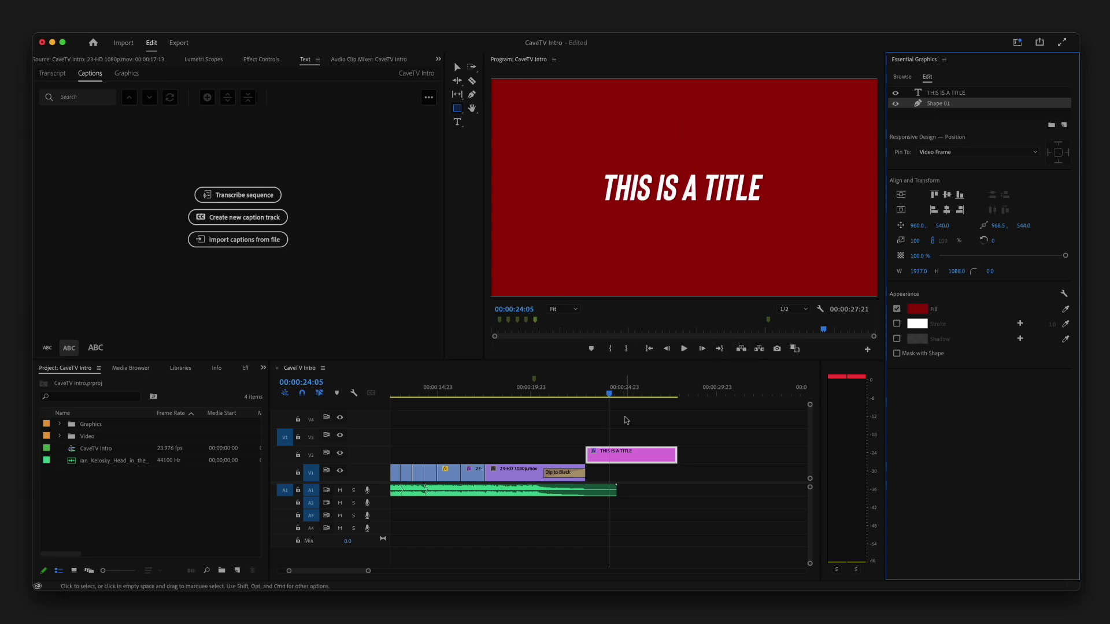
{"action": "left_click_drag", "start_coordinate": [614, 395], "coordinate": [605, 396]}
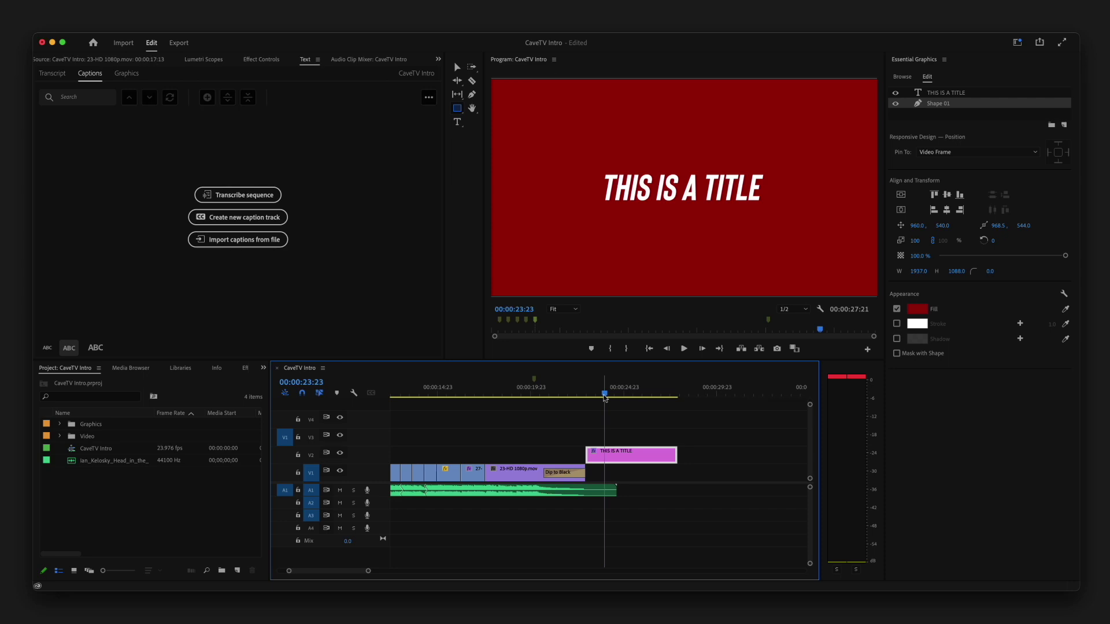
{"action": "scroll", "coordinate": [605, 398], "scroll_direction": "up", "scroll_amount": 1}
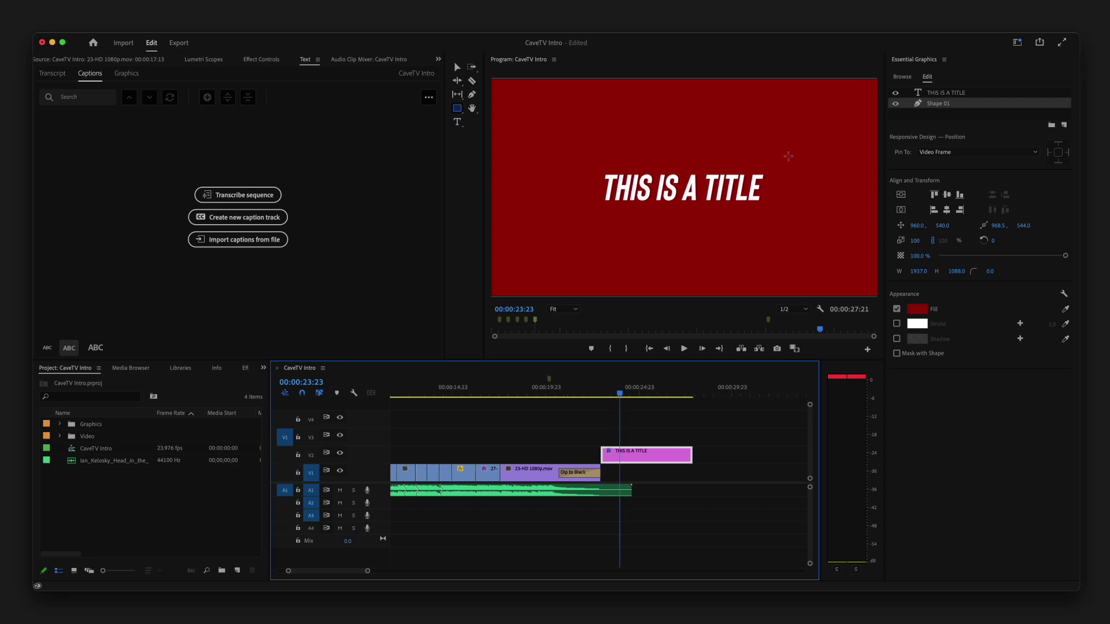
- Browse Local Templates Folder > 01. Typography and select [Toko] Typography_Slide_01
{"action": "left_click", "coordinate": [902, 78]}
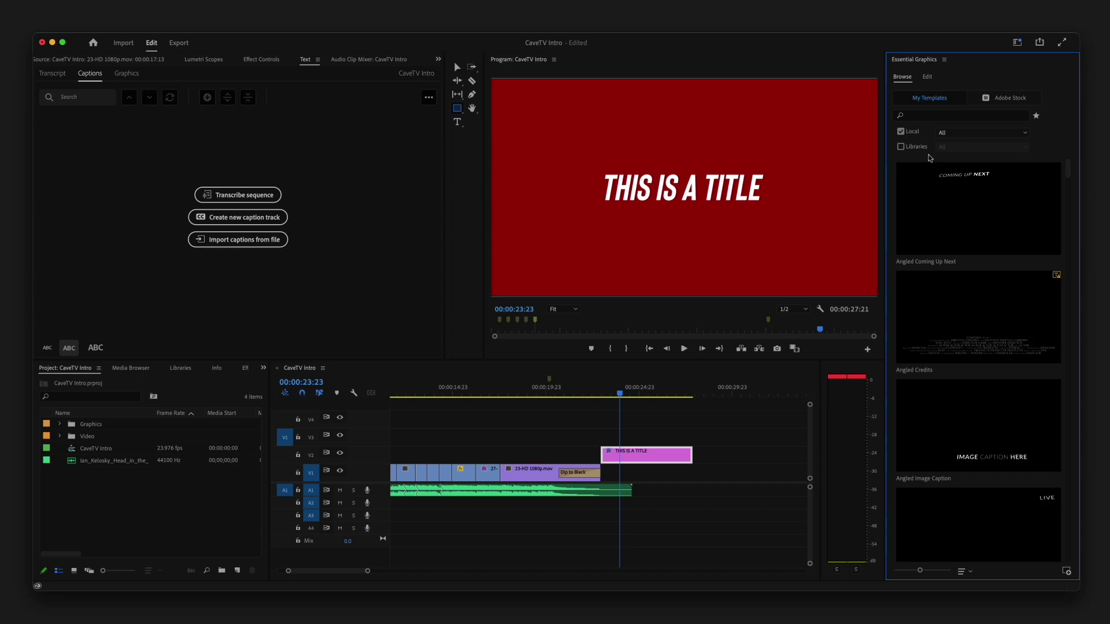
{"action": "left_click", "coordinate": [951, 133]}
{"action": "left_click", "coordinate": [956, 134]}
{"action": "left_click", "coordinate": [952, 167]}
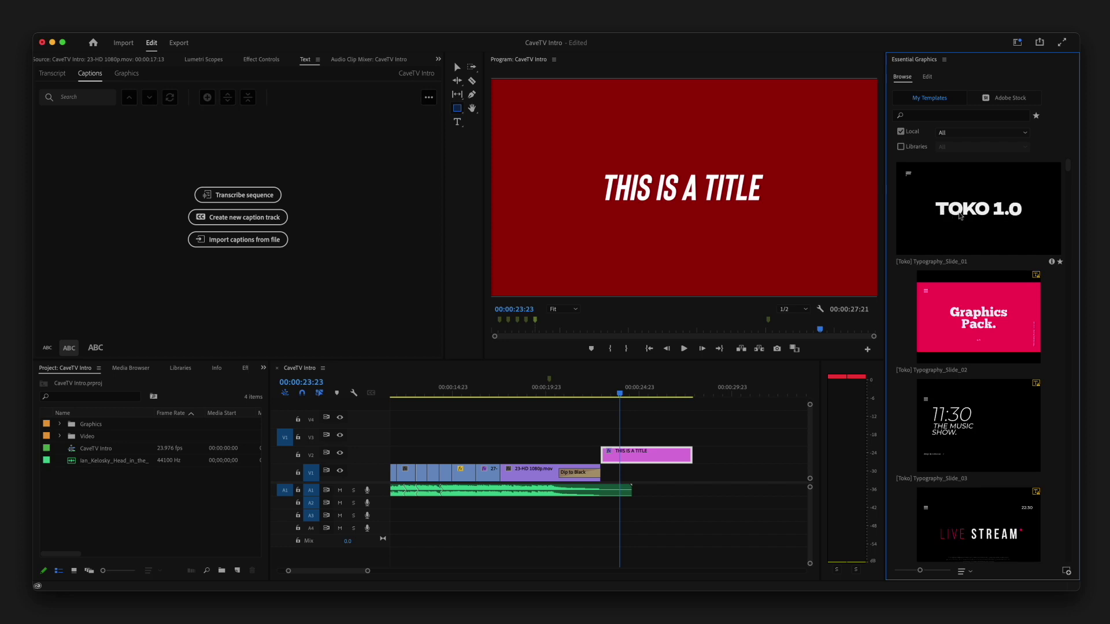
{"action": "left_click", "coordinate": [959, 216]}
- Place Typography_Slide_01 on V2 before the title, park at 00:00:22:15, and show its properties
{"action": "left_click_drag", "start_coordinate": [565, 399], "coordinate": [500, 452]}
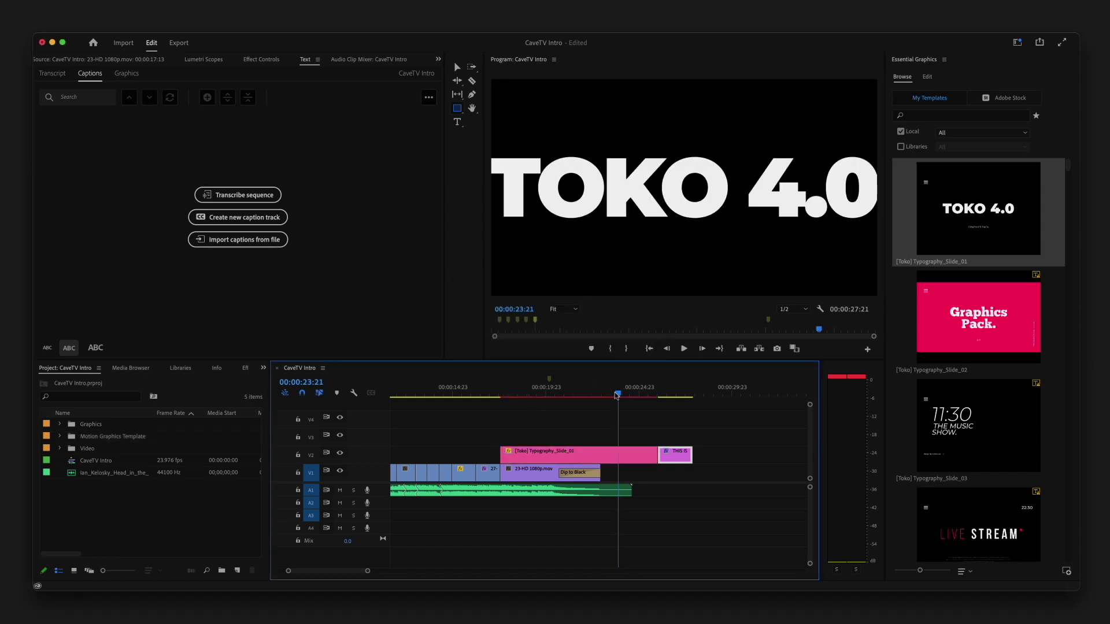
{"action": "left_click_drag", "start_coordinate": [614, 394], "coordinate": [594, 394]}
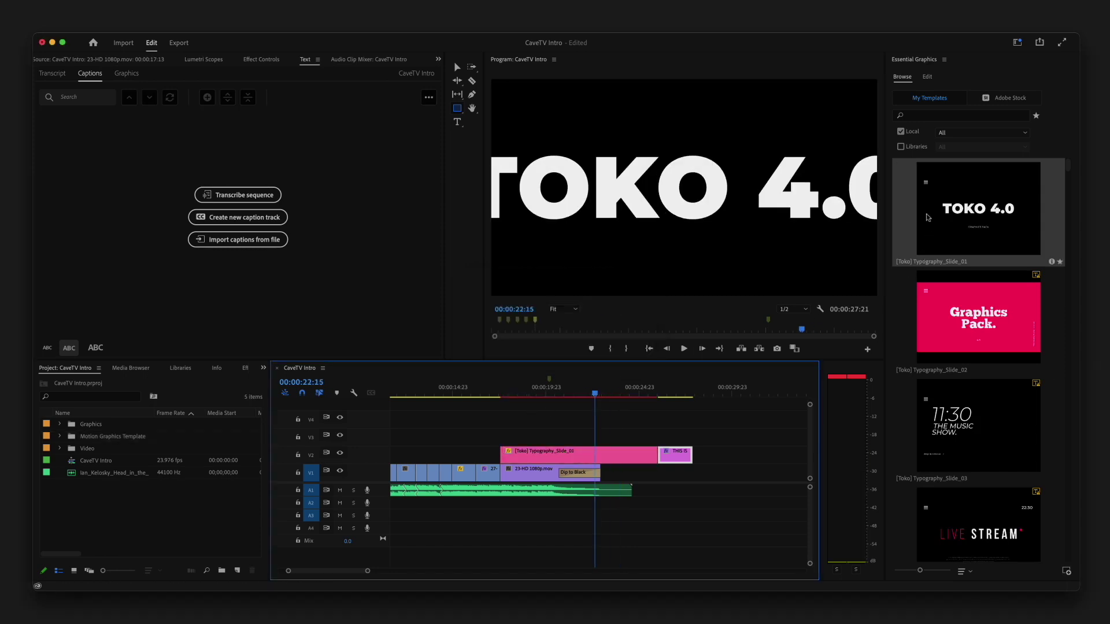
{"action": "left_click", "coordinate": [927, 77]}
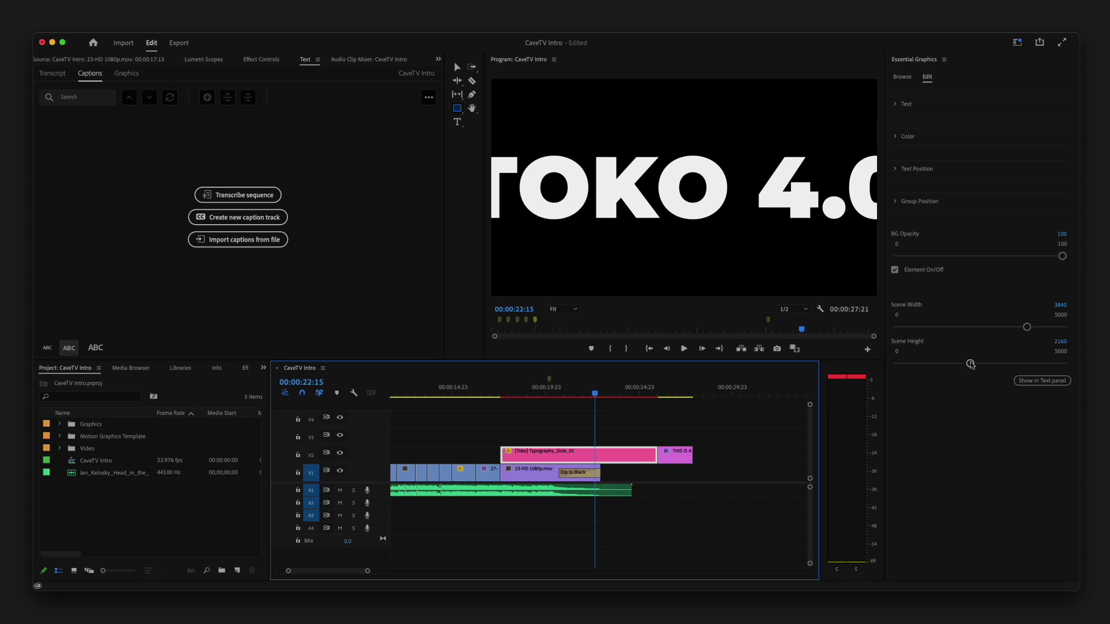
- Shrink the scene width and height, then enter 'CAVeTV' and subtitle 'American Fork High School'
{"action": "left_click_drag", "start_coordinate": [971, 365], "coordinate": [940, 363]}
{"action": "left_click_drag", "start_coordinate": [1027, 327], "coordinate": [955, 328]}
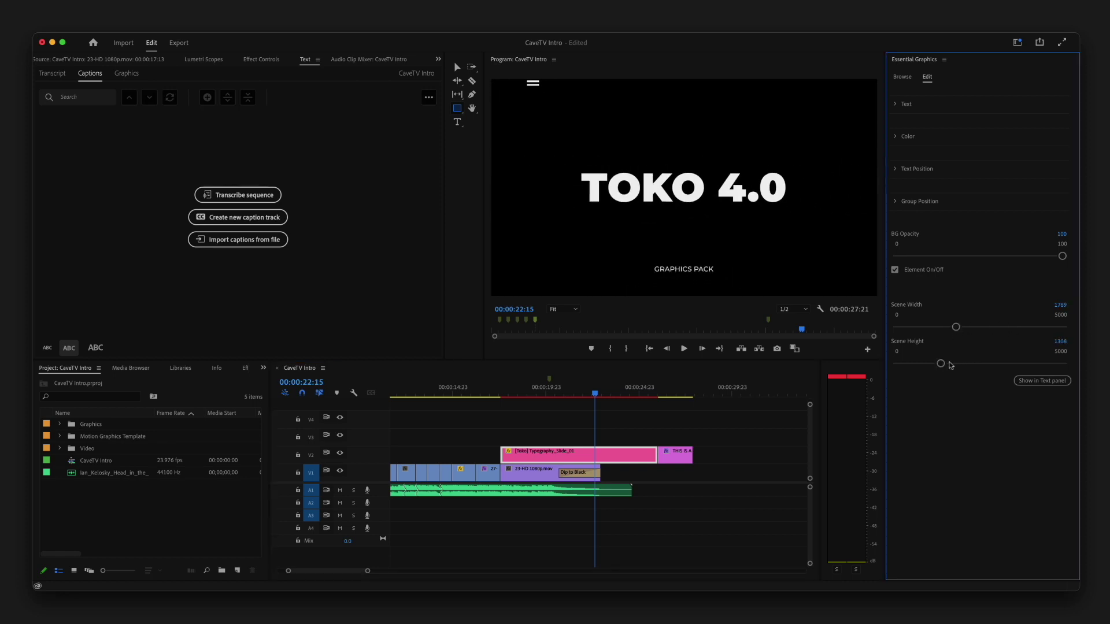
{"action": "left_click", "coordinate": [905, 103]}
{"action": "left_click", "coordinate": [985, 136]}
{"action": "type", "text": "CAVeTV"}
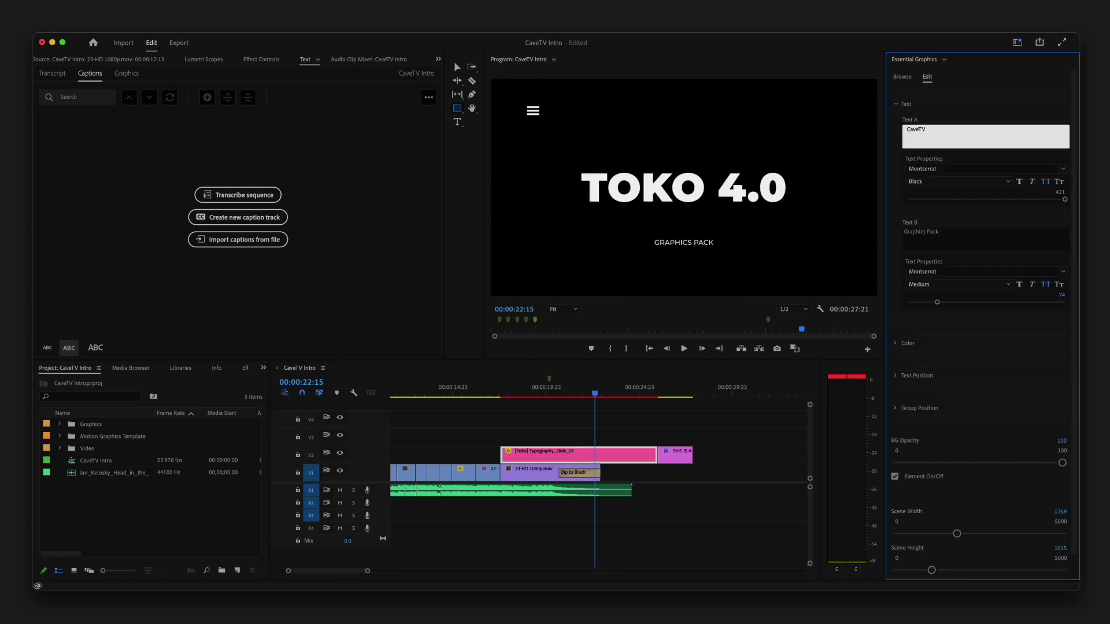
{"action": "key", "text": "Tab"}
{"action": "key", "text": "Tab"}
{"action": "type", "text": "American Fork High School"}
{"action": "key", "text": "Return"}
- Set Bison Bold Italic, BG Opacity 0, turn off the extra element, and park at 00:00:19:00
{"action": "left_click", "coordinate": [982, 168]}
{"action": "type", "text": "Bison"}
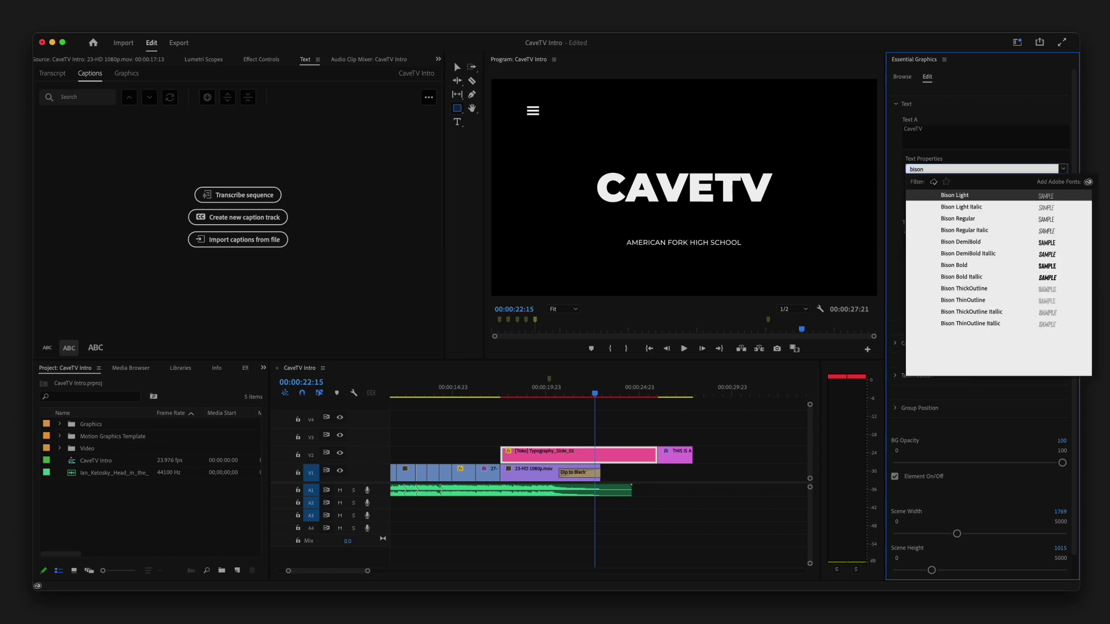
{"action": "key", "text": "Return"}
{"action": "left_click_drag", "start_coordinate": [1062, 462], "coordinate": [897, 463]}
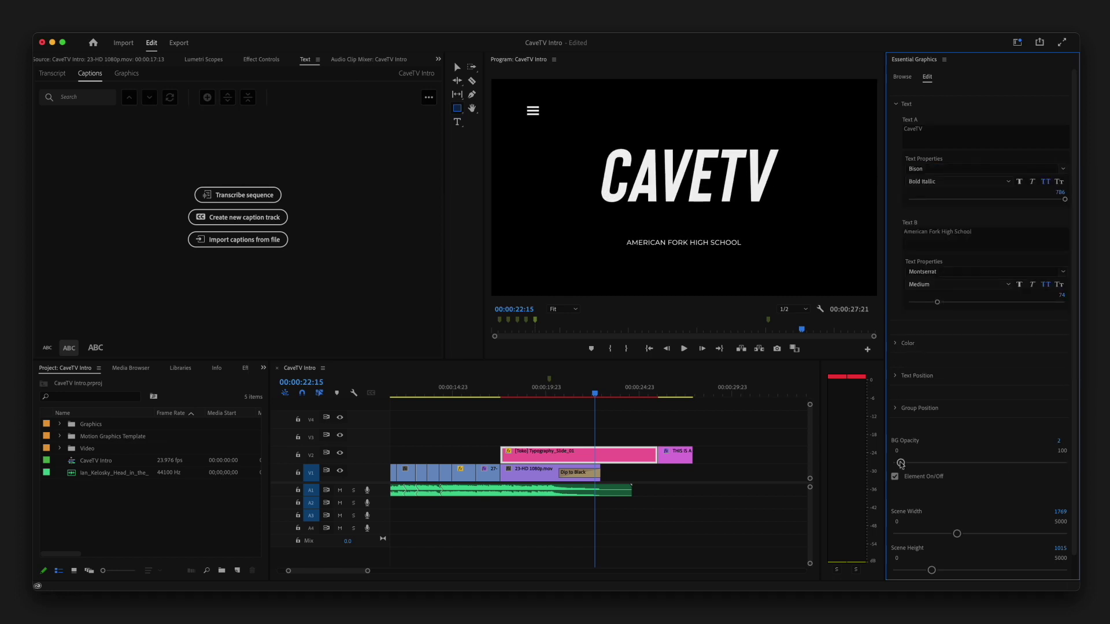
{"action": "left_click", "coordinate": [895, 477]}
{"action": "left_click", "coordinate": [527, 389]}
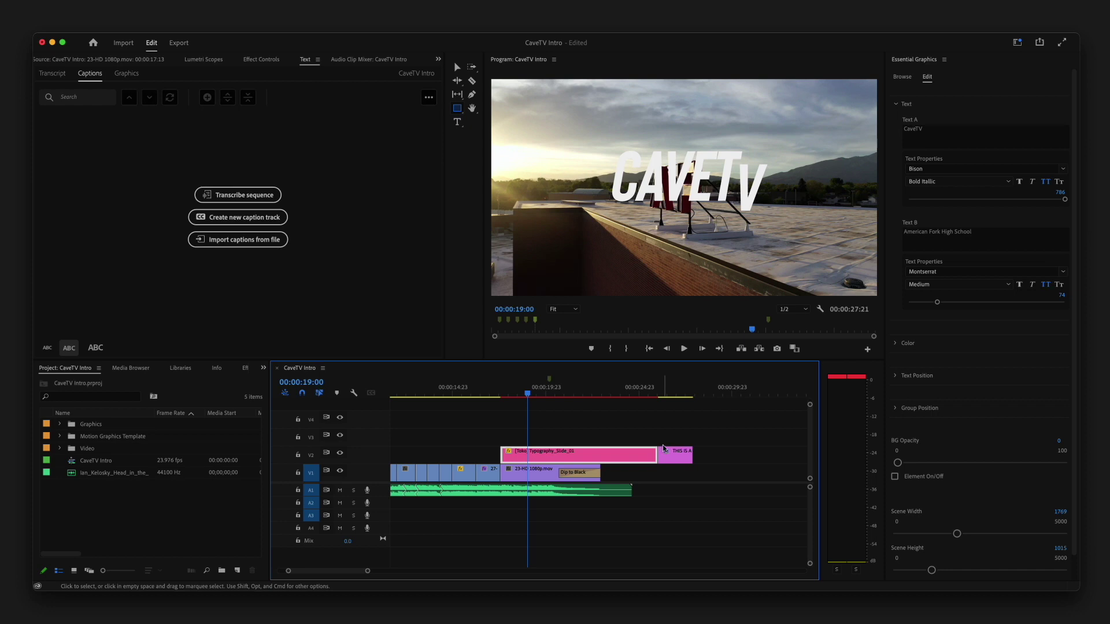